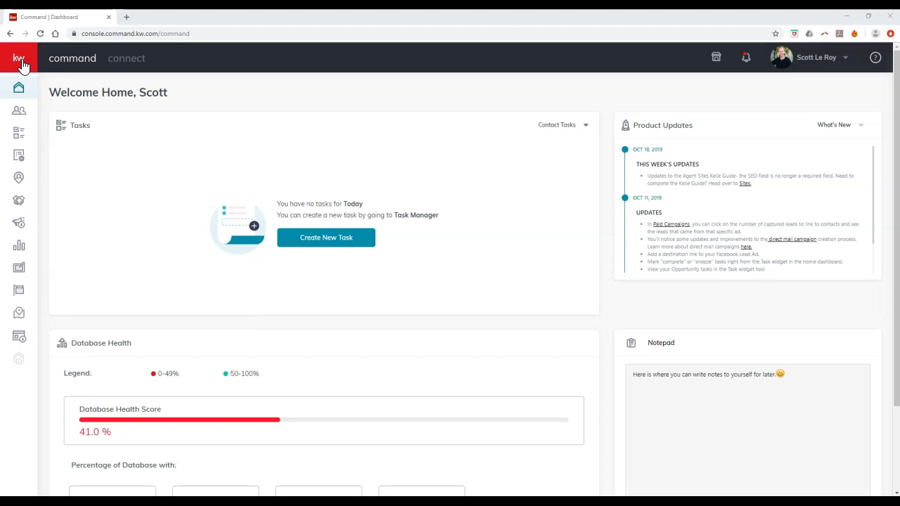
- Open the Sites section and look through the list of agent site pages
left_click(22, 65)
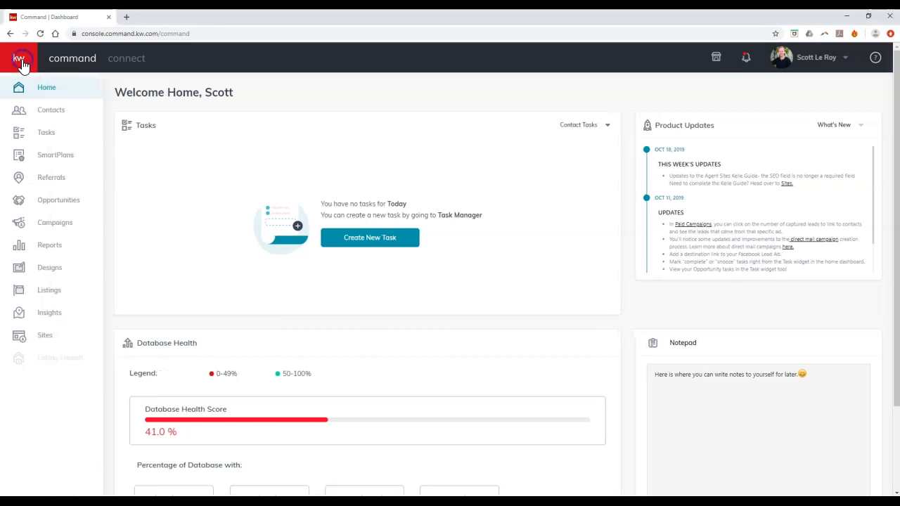
left_click(56, 338)
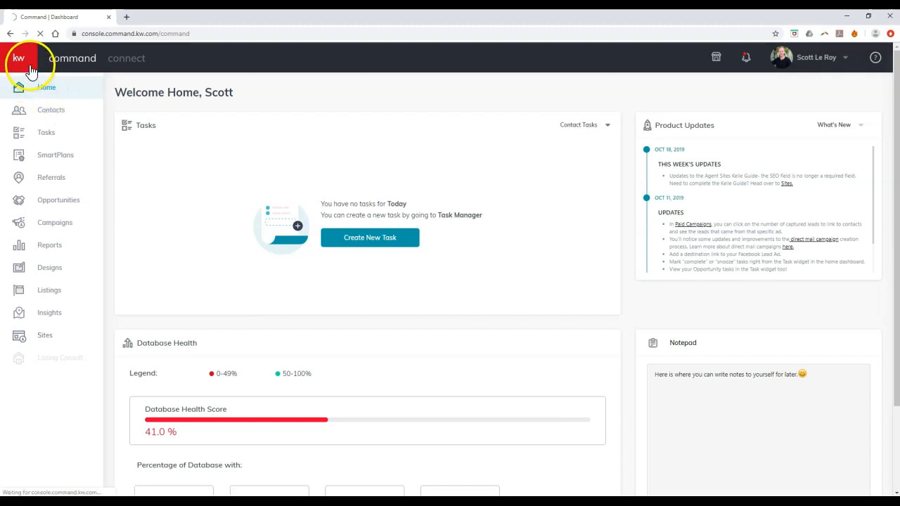
left_click(40, 344)
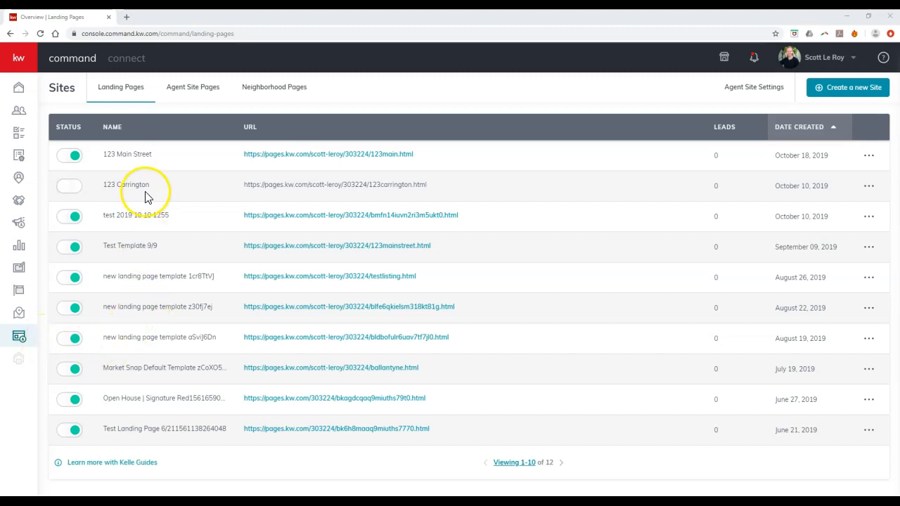
left_click(207, 98)
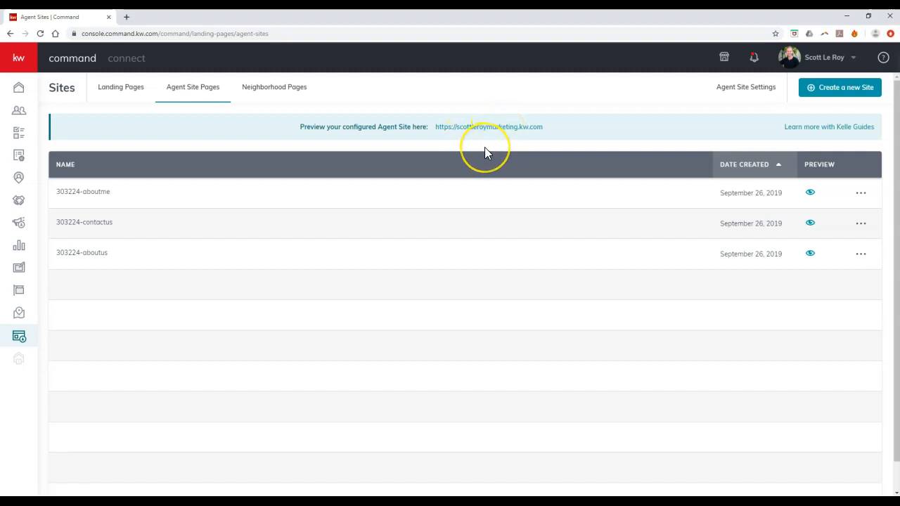
scroll(484, 148, "down", 1)
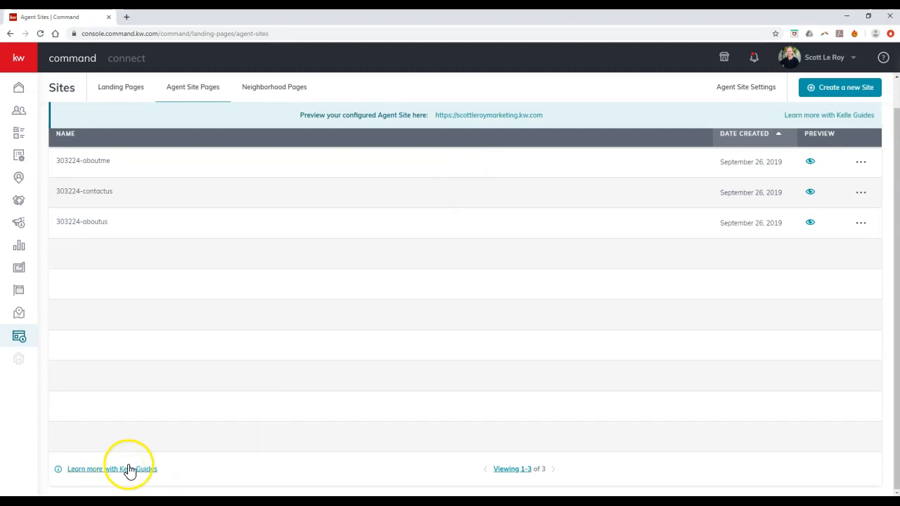
scroll(599, 315, "up", 1)
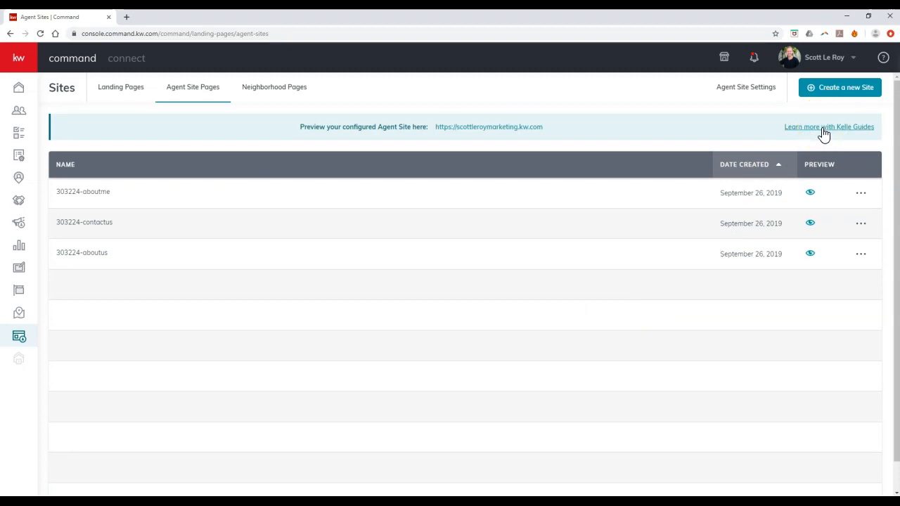
- Open the agent site settings and review the subdomain and the color theme options
left_click(757, 92)
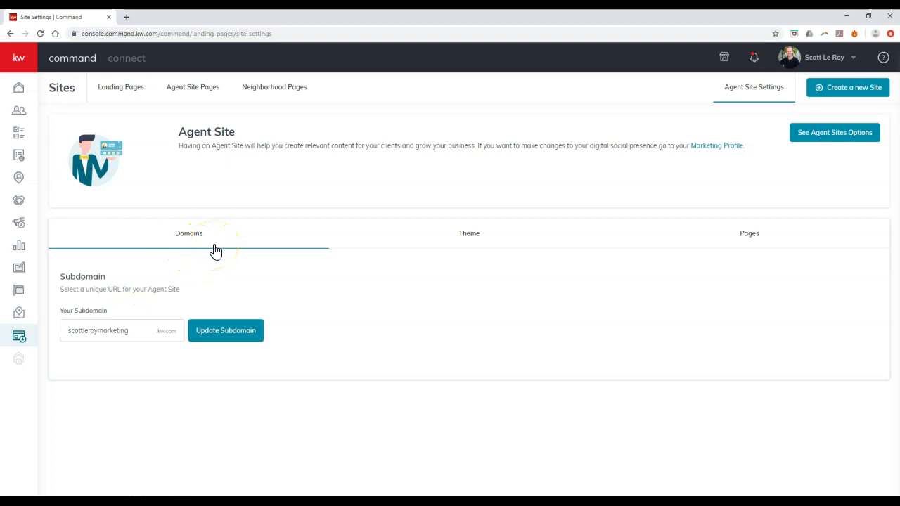
left_click_drag(139, 325, 48, 331)
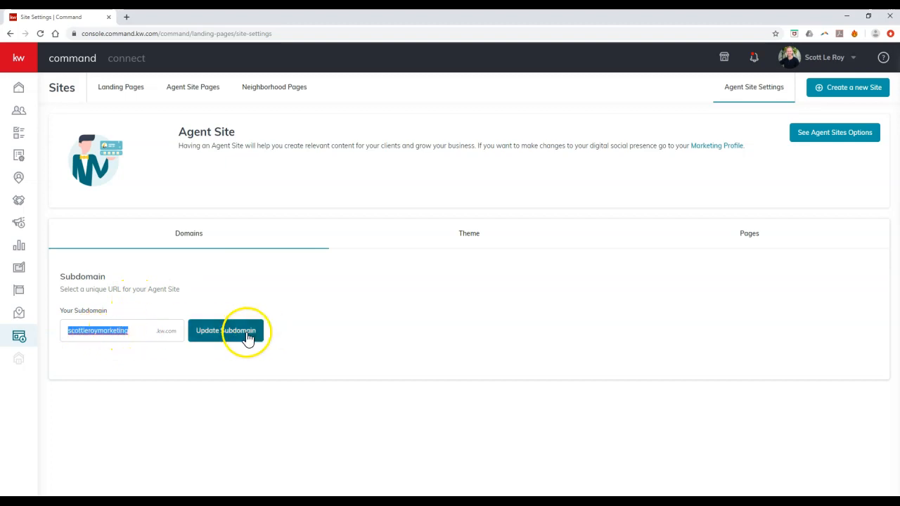
left_click(454, 243)
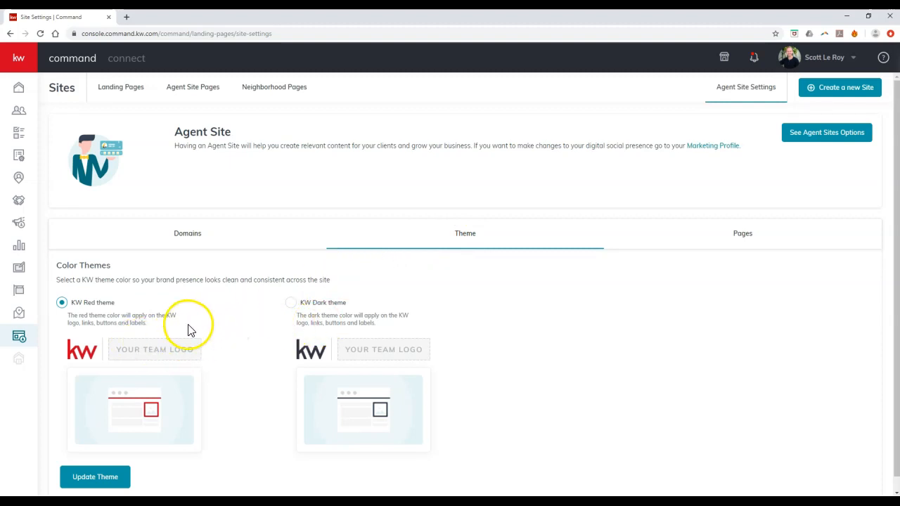
- Open the agent site's page navigation settings and examine the Value Proposition page's title, URL slug and SEO description
left_click(744, 244)
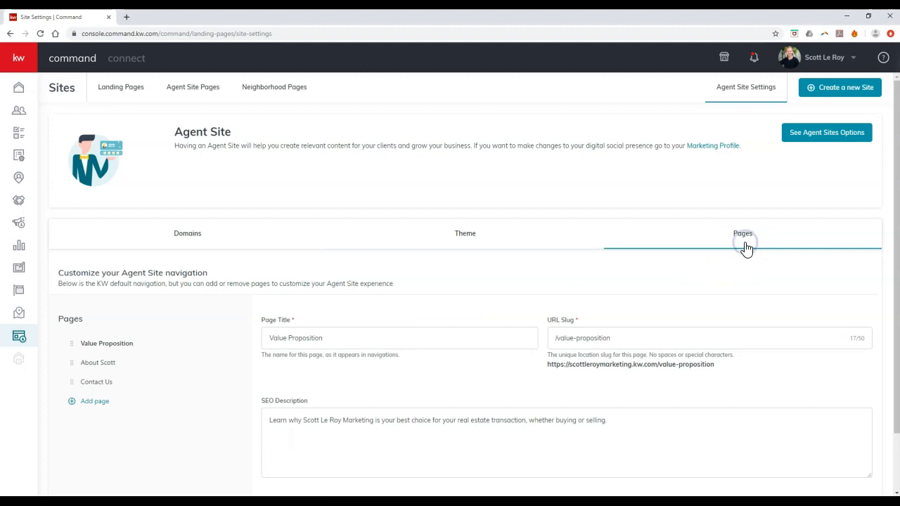
scroll(573, 251, "down", 1)
scroll(575, 251, "down", 1)
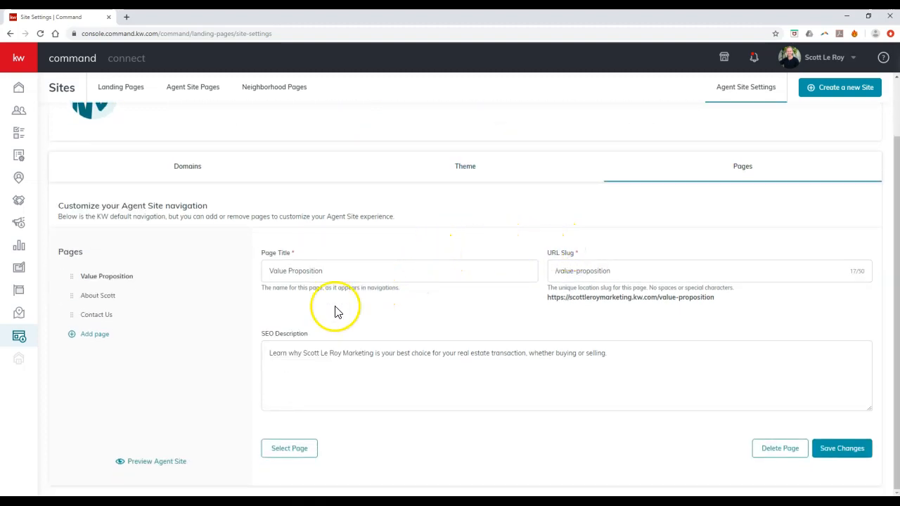
left_click(320, 272)
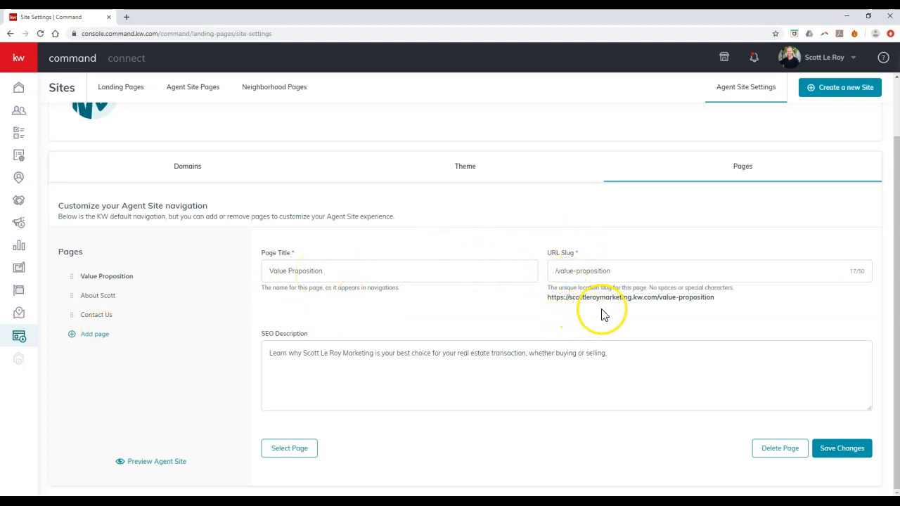
left_click_drag(716, 298, 658, 300)
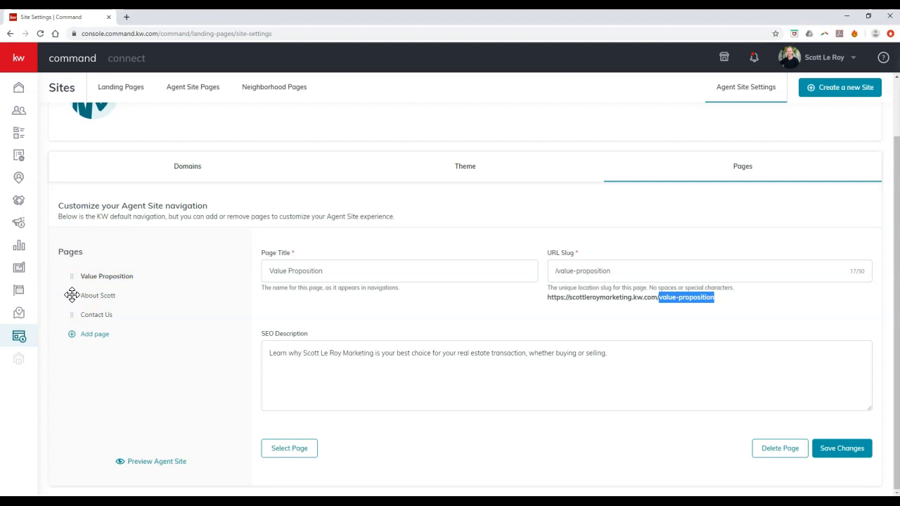
- Move the About page above Value Proposition in the agent site navigation and add a new page entry
left_click_drag(72, 295, 75, 279)
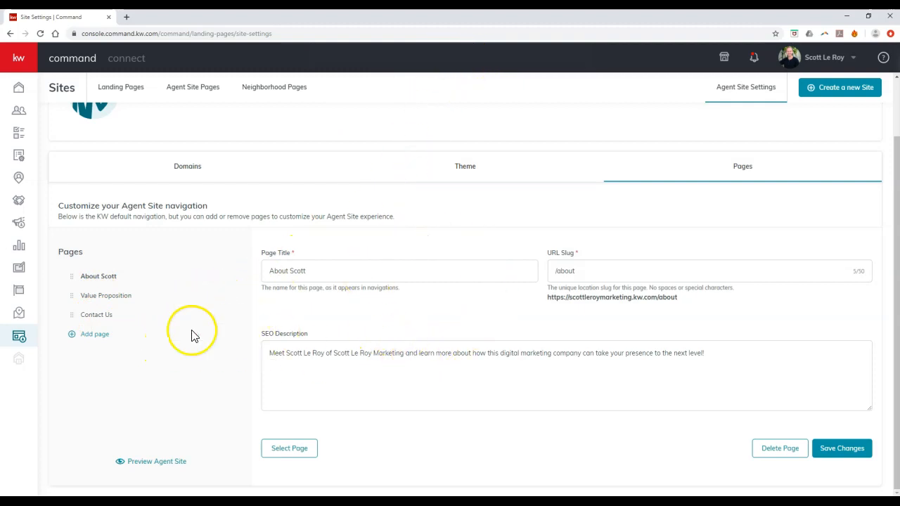
left_click(99, 335)
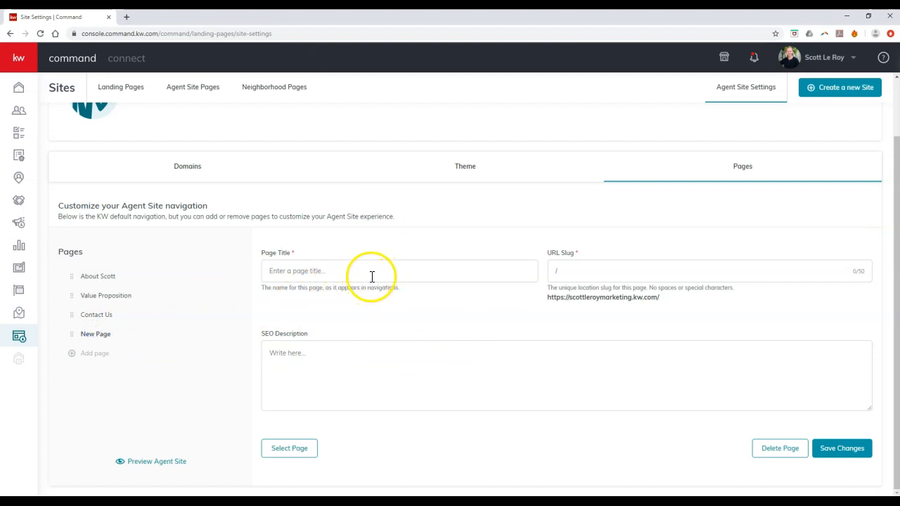
- Create a new page displayed on the agent site and place the Team and Testimonials List widgets on it
left_click(830, 92)
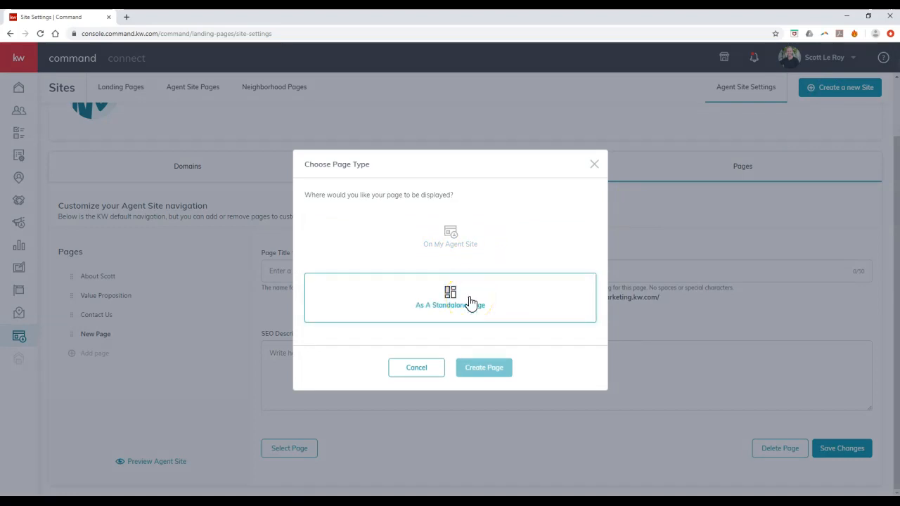
left_click(482, 236)
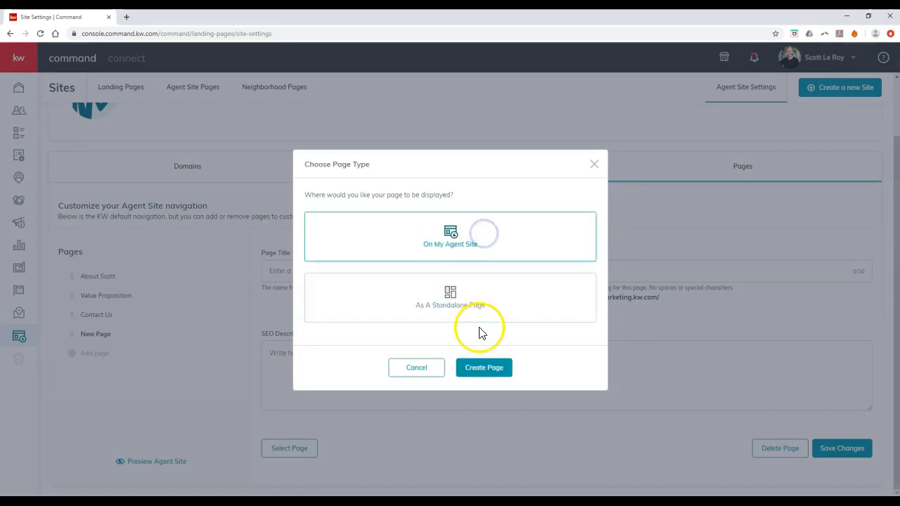
left_click(493, 369)
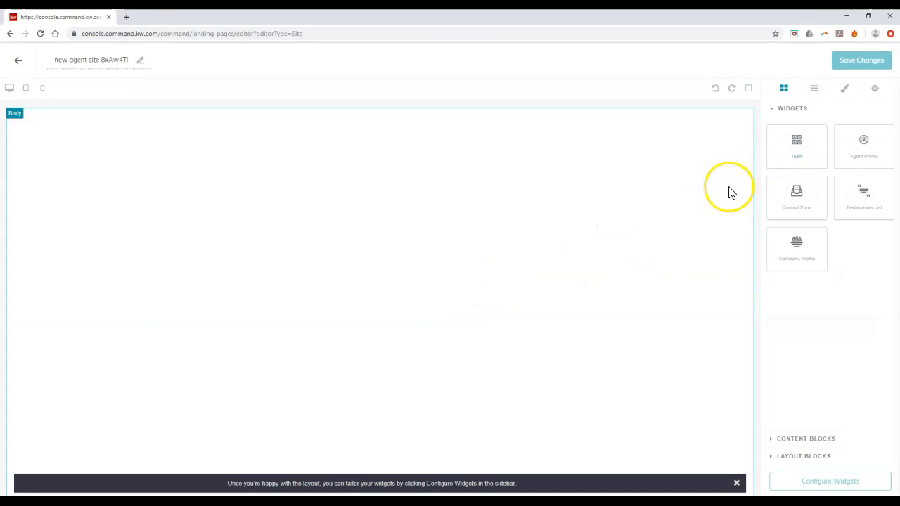
left_click_drag(781, 151, 658, 177)
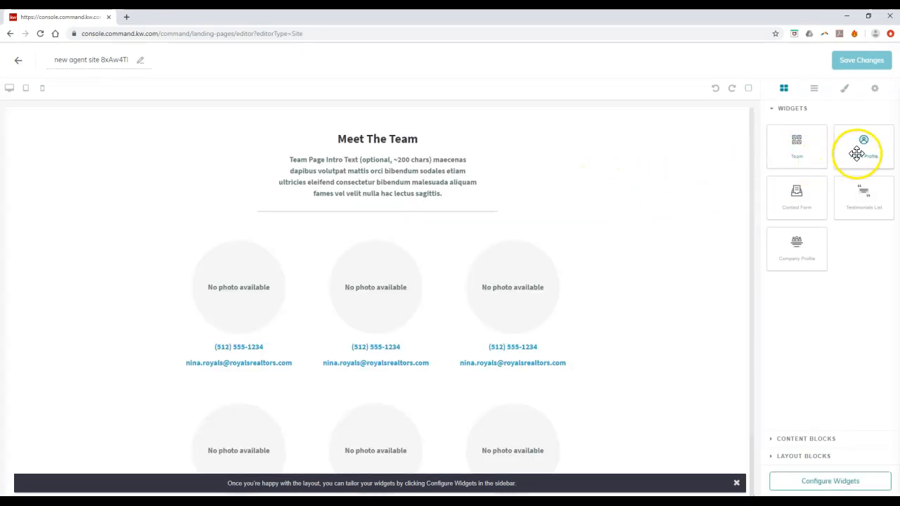
left_click_drag(862, 197, 639, 209)
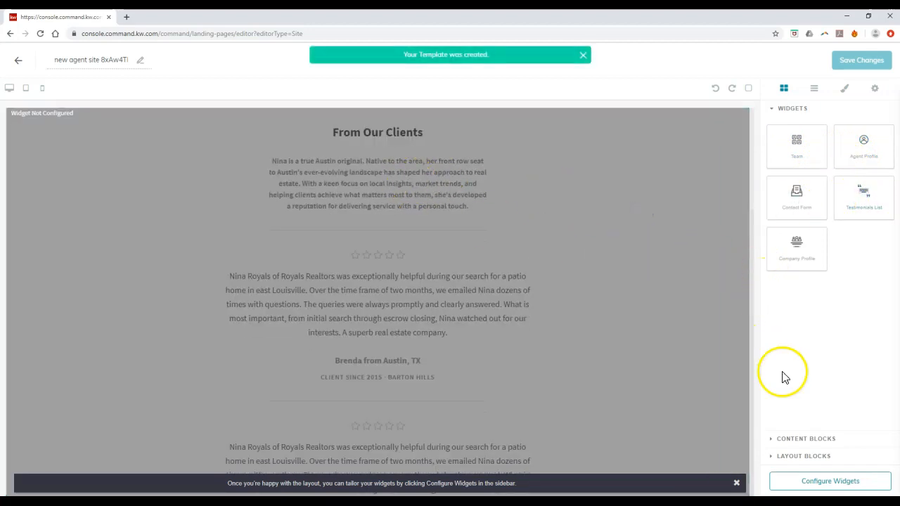
- Check which widgets need configuring on the new page, and return from the editor to the agent site settings
left_click(819, 478)
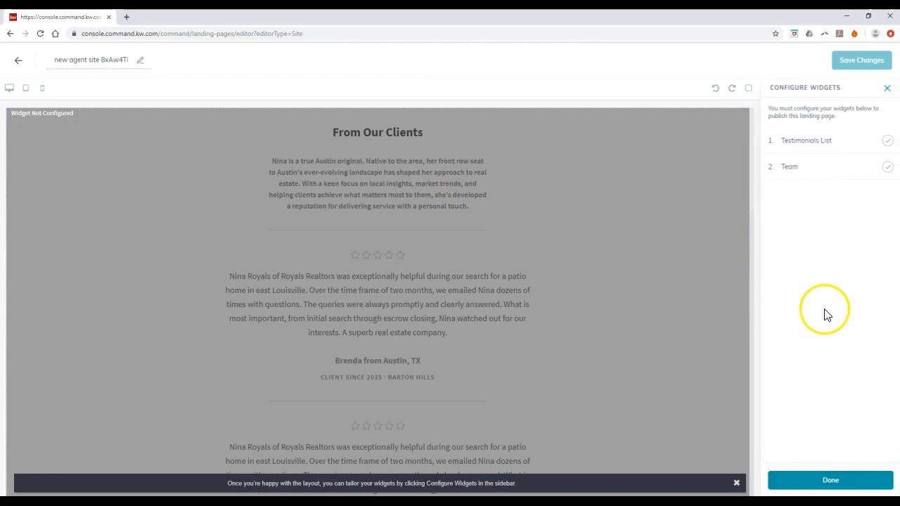
left_click(888, 89)
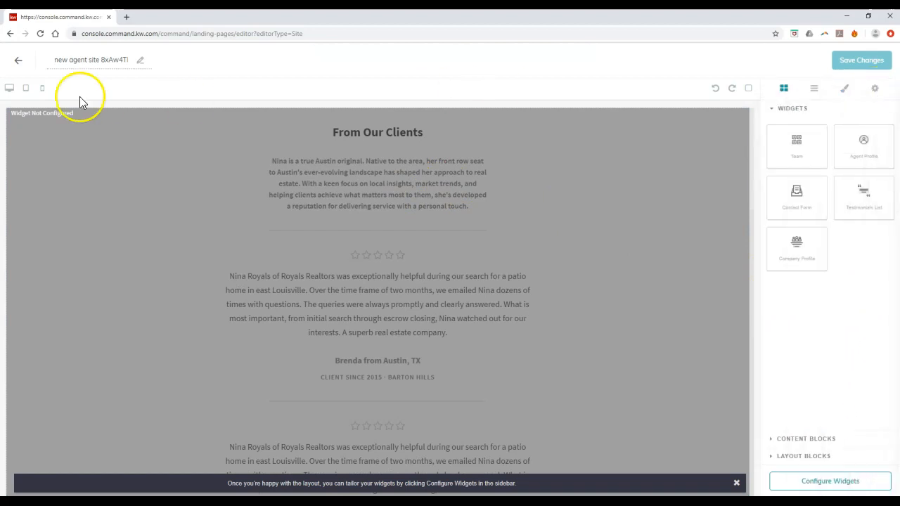
left_click(17, 61)
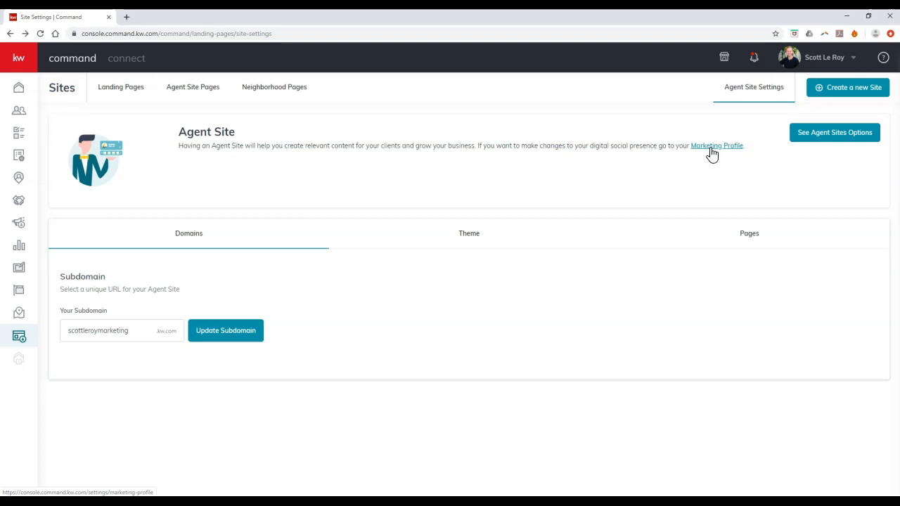
- Open the Marketing Profile in the Connect settings of the account
left_click(830, 61)
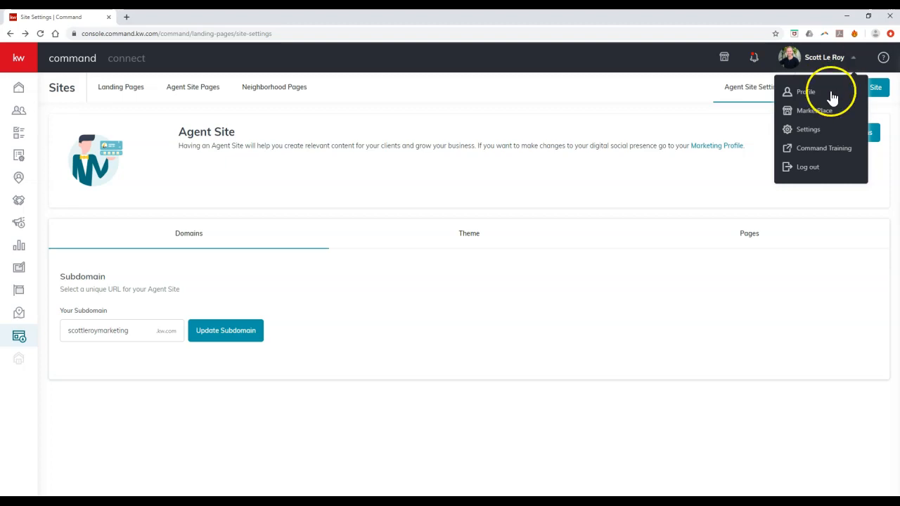
left_click(829, 132)
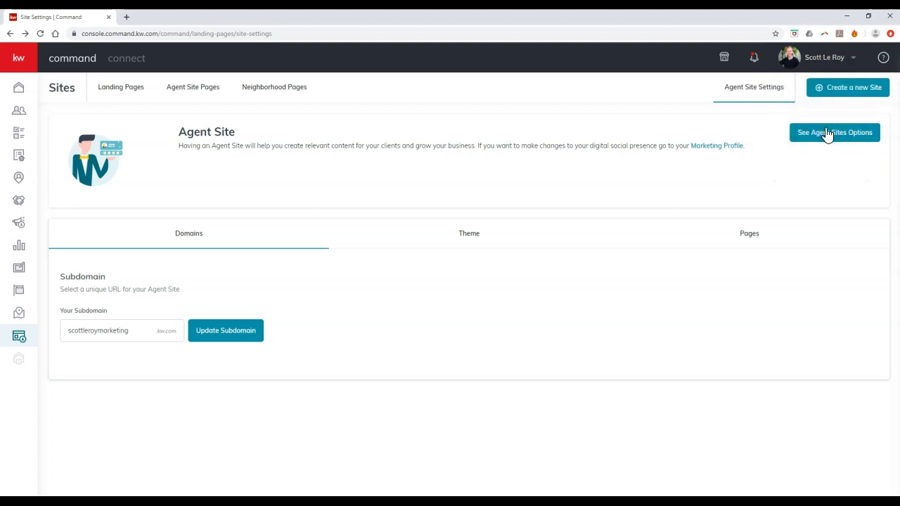
left_click(846, 67)
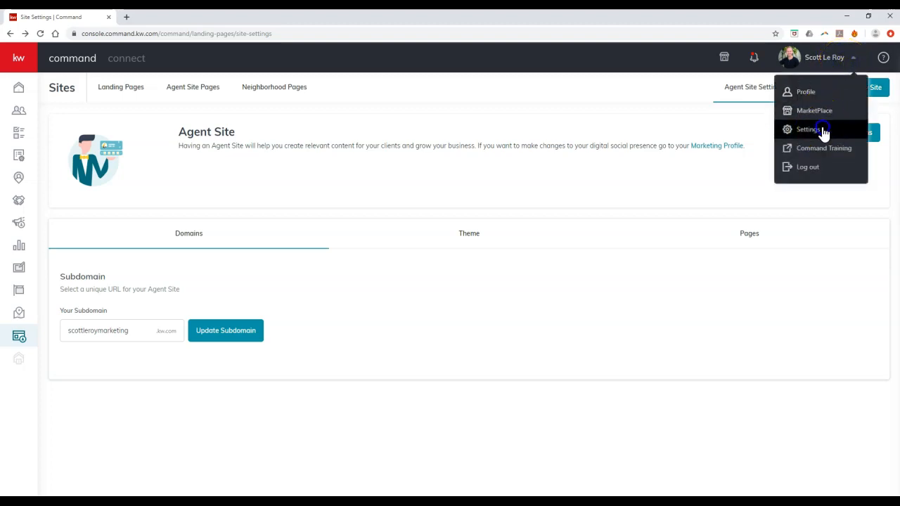
left_click(821, 131)
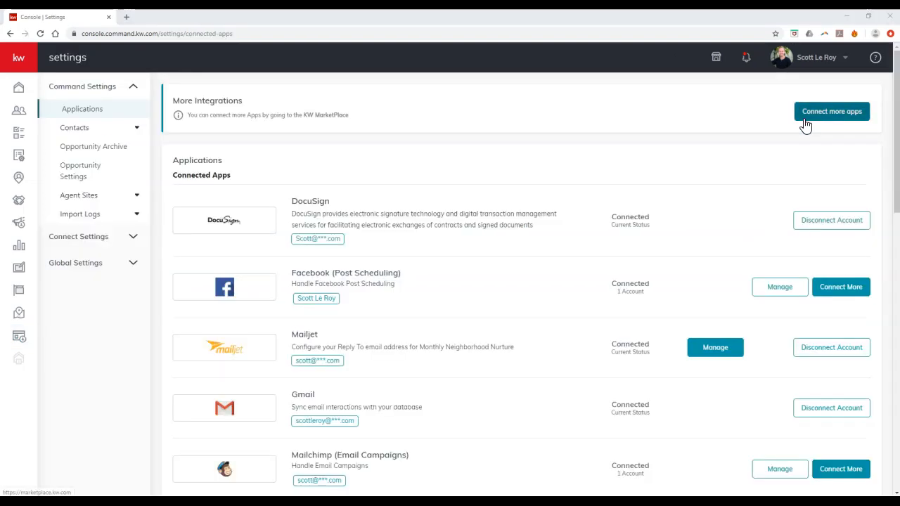
left_click(111, 243)
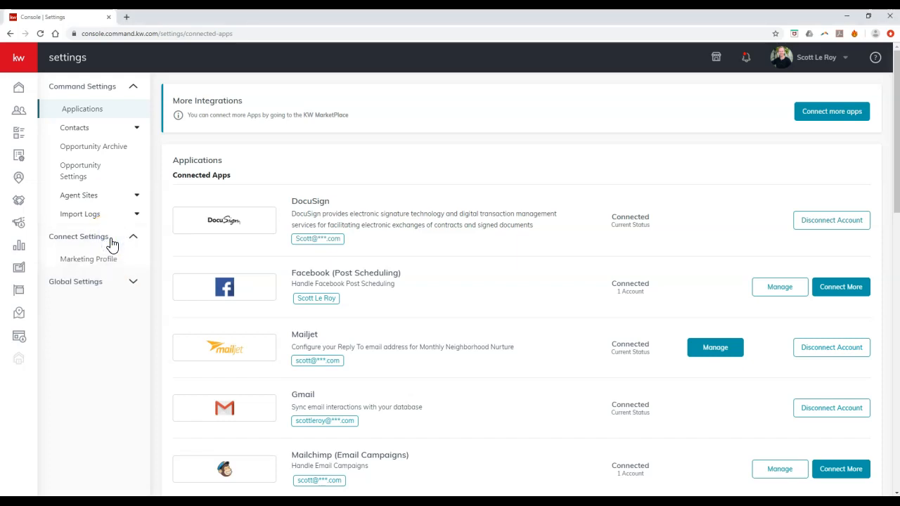
left_click(106, 258)
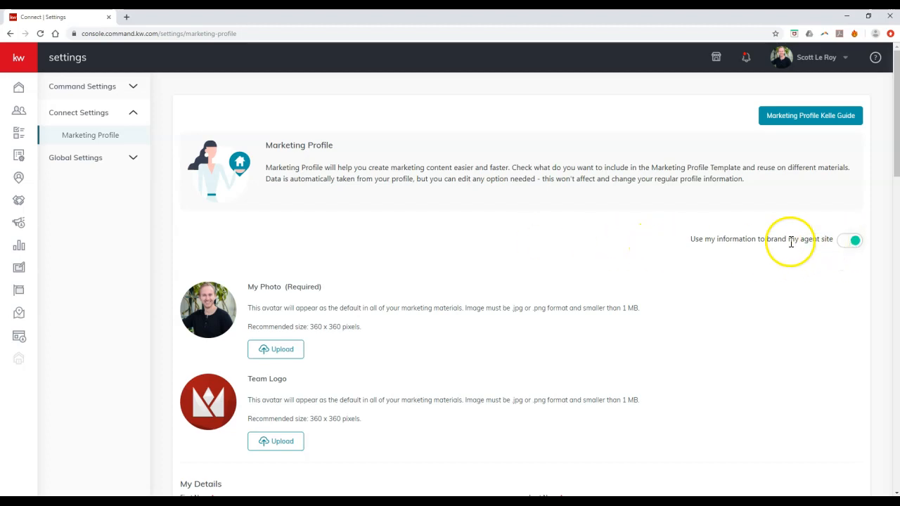
- Switch the use of profile information for agent site branding off and back on, acknowledging the compliance reminder
left_click(849, 243)
left_click(846, 244)
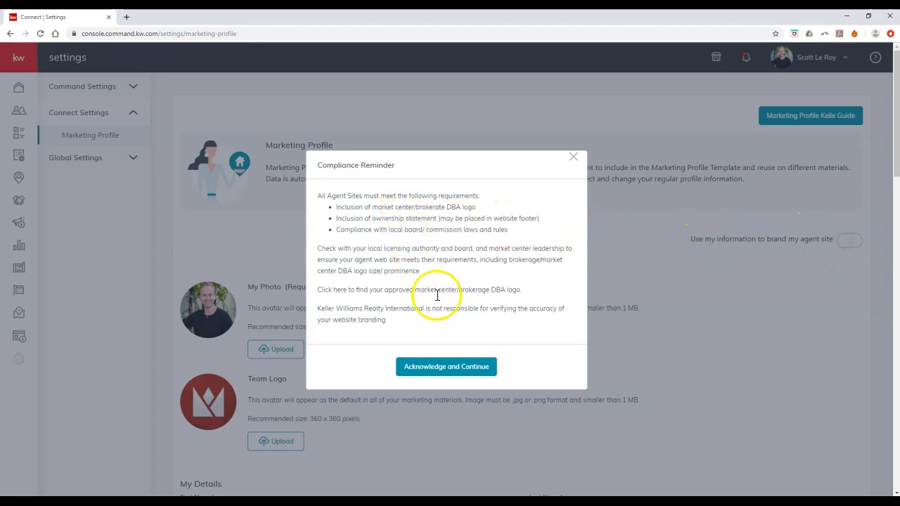
left_click(446, 367)
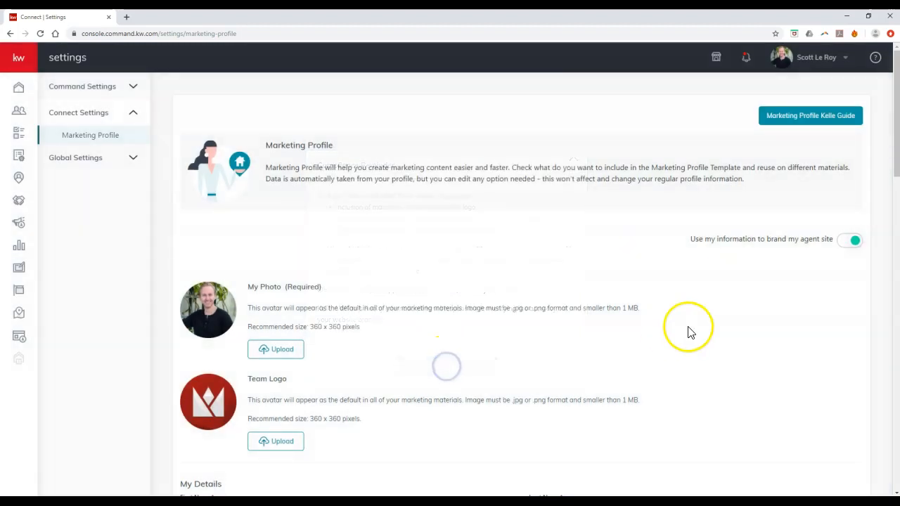
- Review the Marketing Profile's details, social links and tracking IDs, and save the profile
scroll(739, 264, "down", 2)
scroll(740, 264, "down", 13)
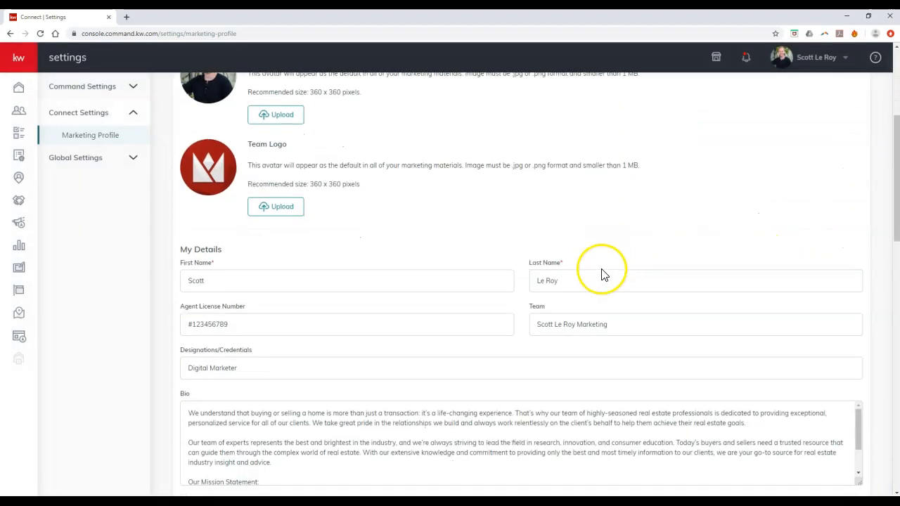
scroll(422, 327, "down", 3)
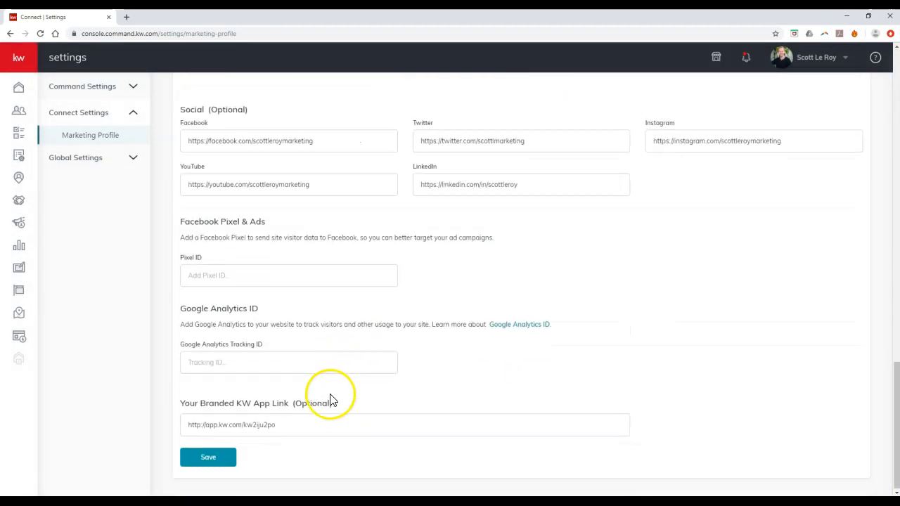
left_click(209, 454)
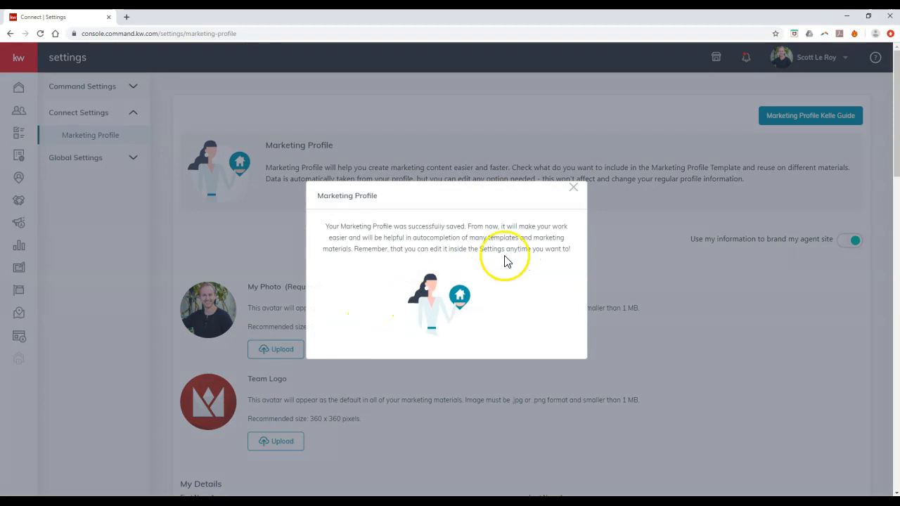
left_click(574, 187)
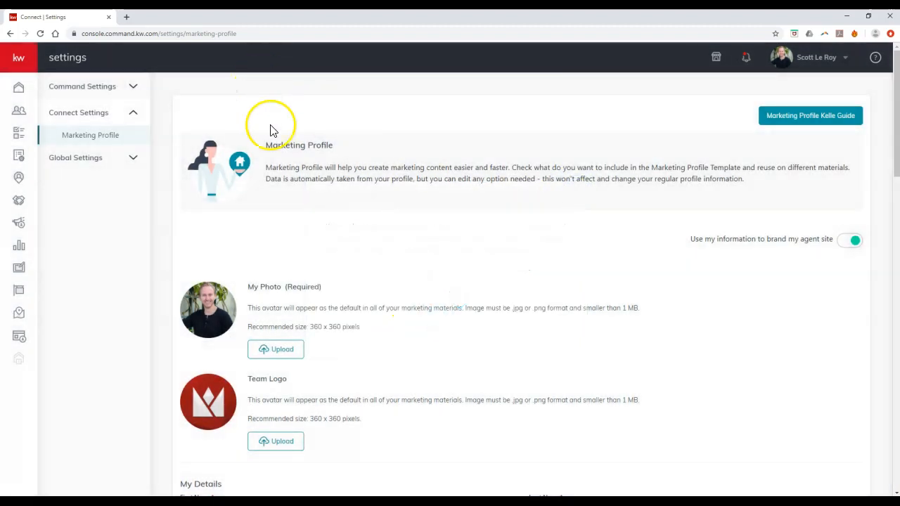
- Open the live agent site's home page in a new browser tab and accept its cookies
left_click(126, 17)
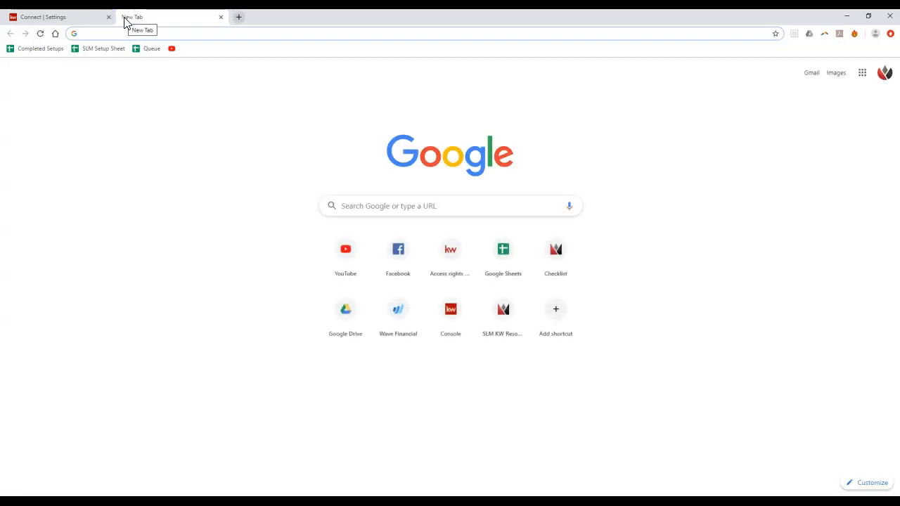
type("scottleroy")
key("Return")
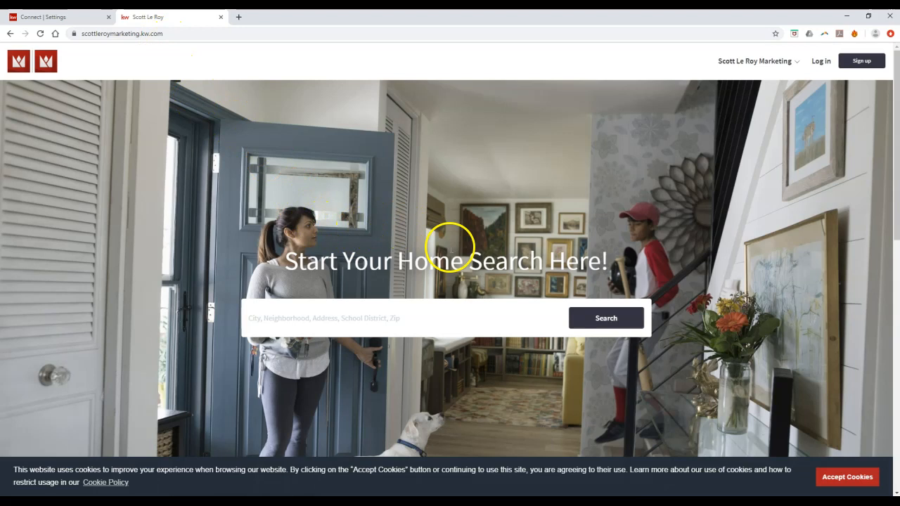
left_click(830, 477)
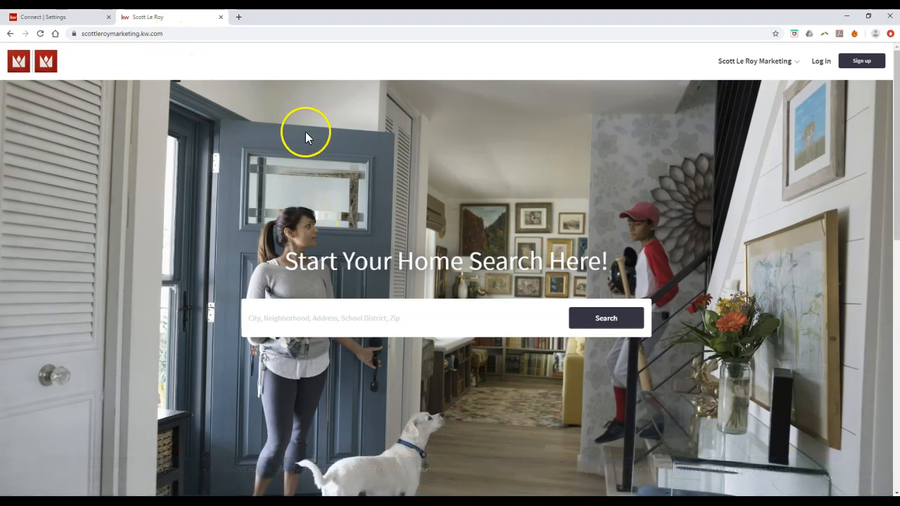
- Examine the live home page's contact section, footer branding and social links, and the entries of its site navigation
scroll(598, 390, "down", 5)
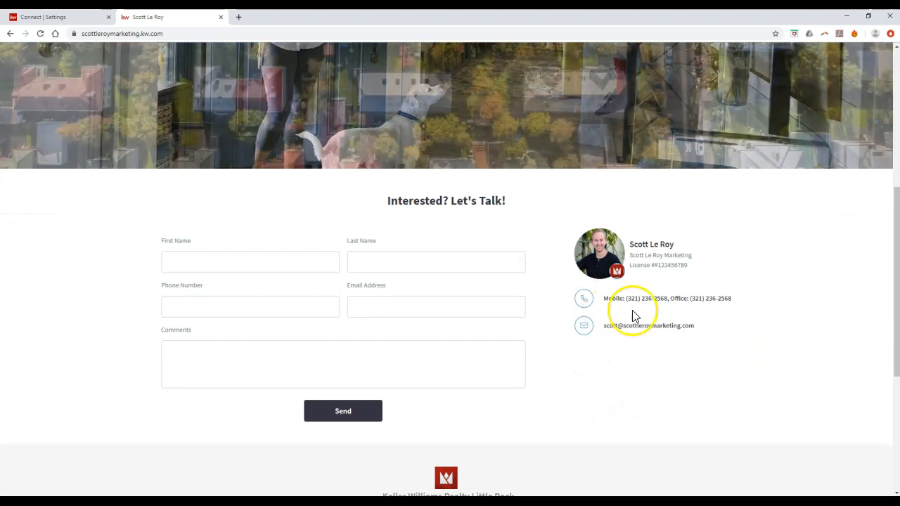
scroll(605, 313, "down", 2)
scroll(592, 313, "down", 1)
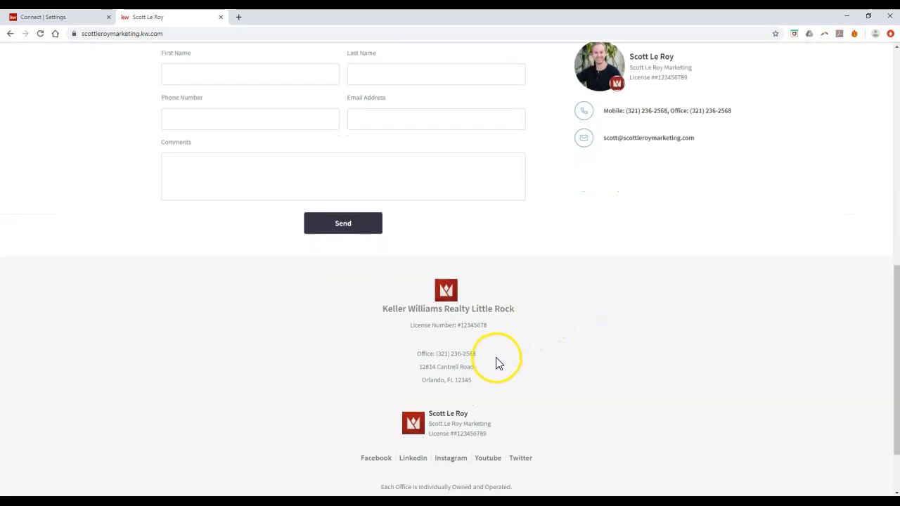
scroll(495, 364, "down", 1)
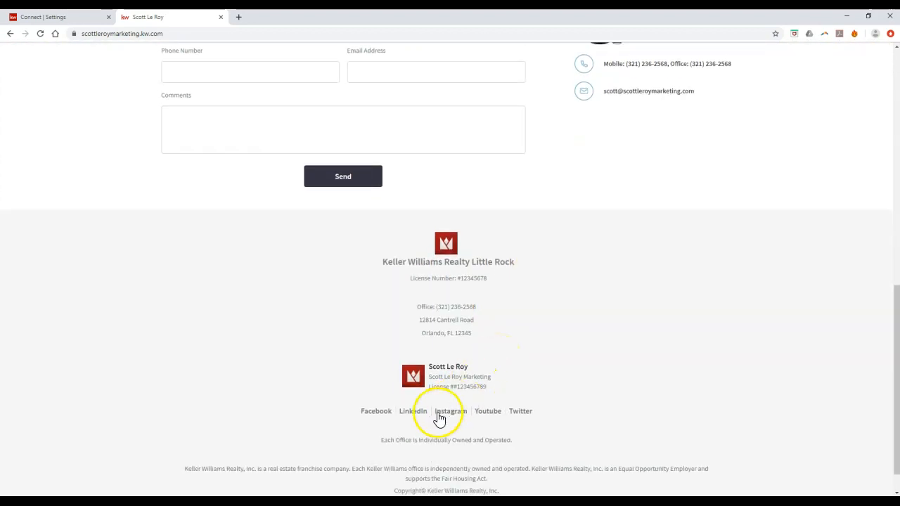
scroll(518, 420, "down", 1)
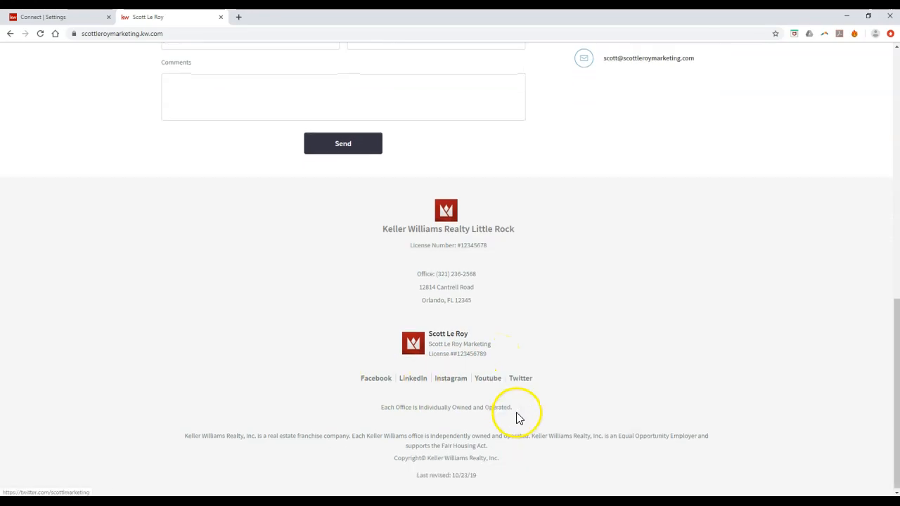
scroll(517, 417, "up", 7)
scroll(515, 416, "up", 2)
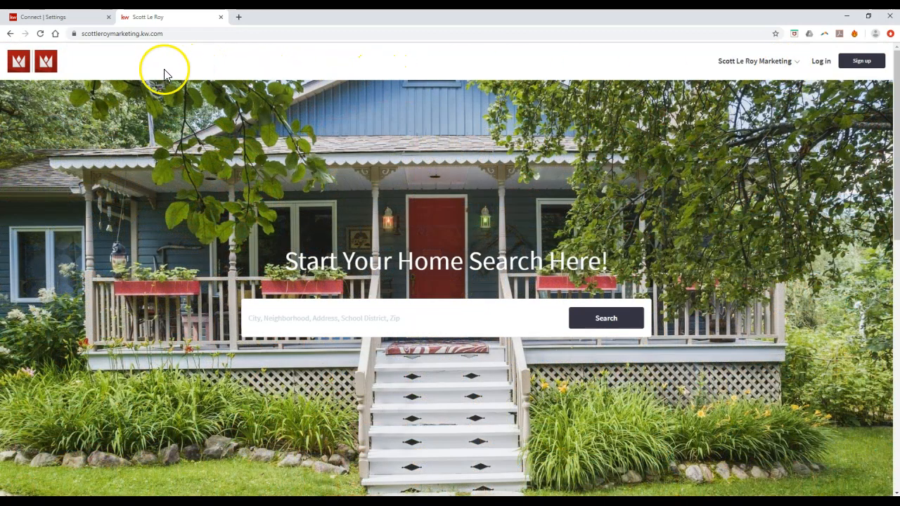
left_click(783, 63)
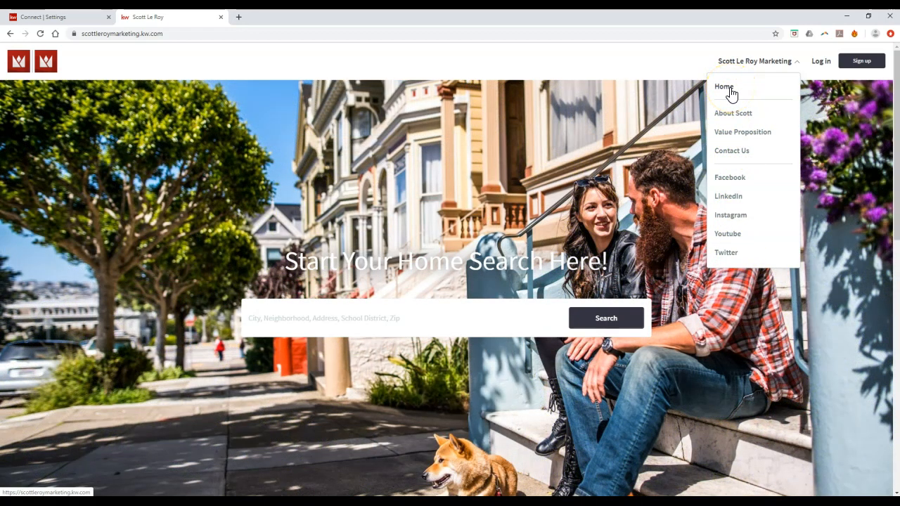
left_click(639, 63)
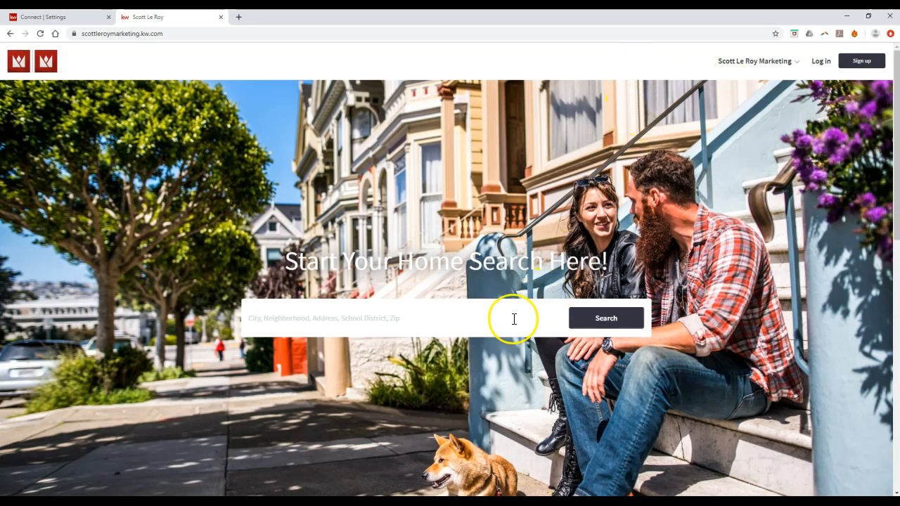